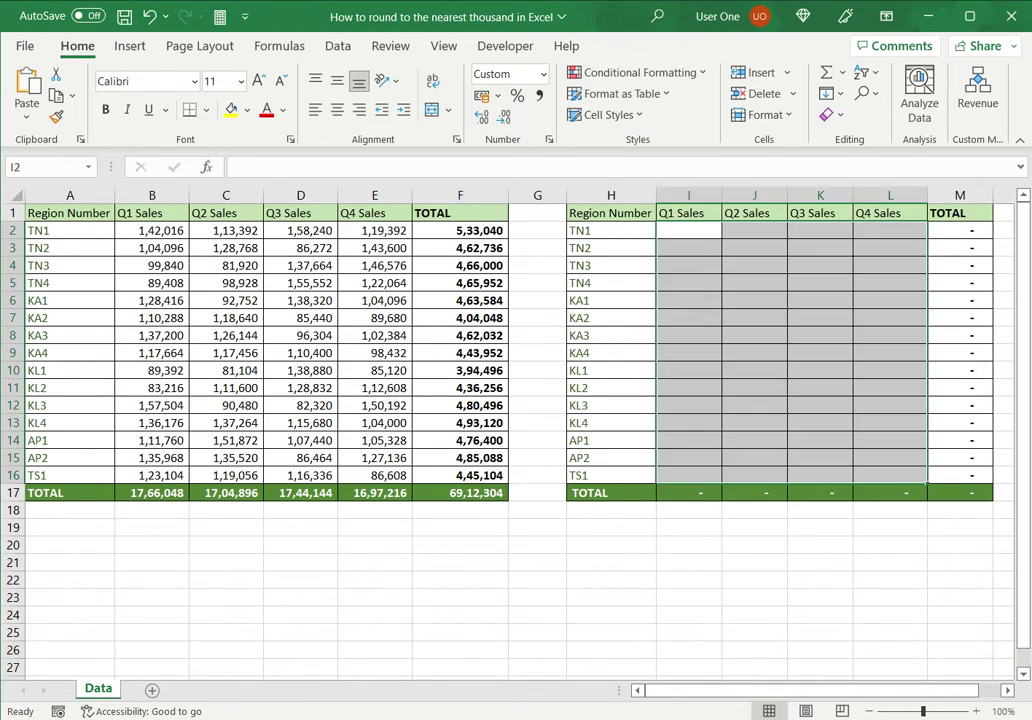
Enter =ROUND(B2,-3) in I2 for TN1's Q1 Sales and fill the formula down to I16.
click(165, 230)
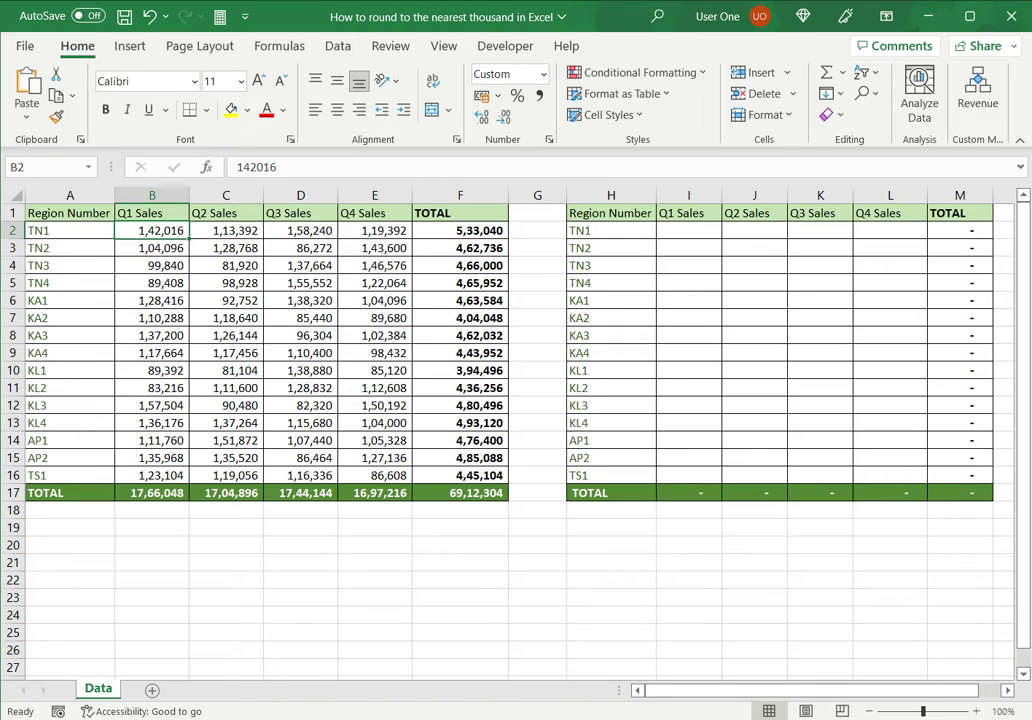
click(688, 230)
text(=)
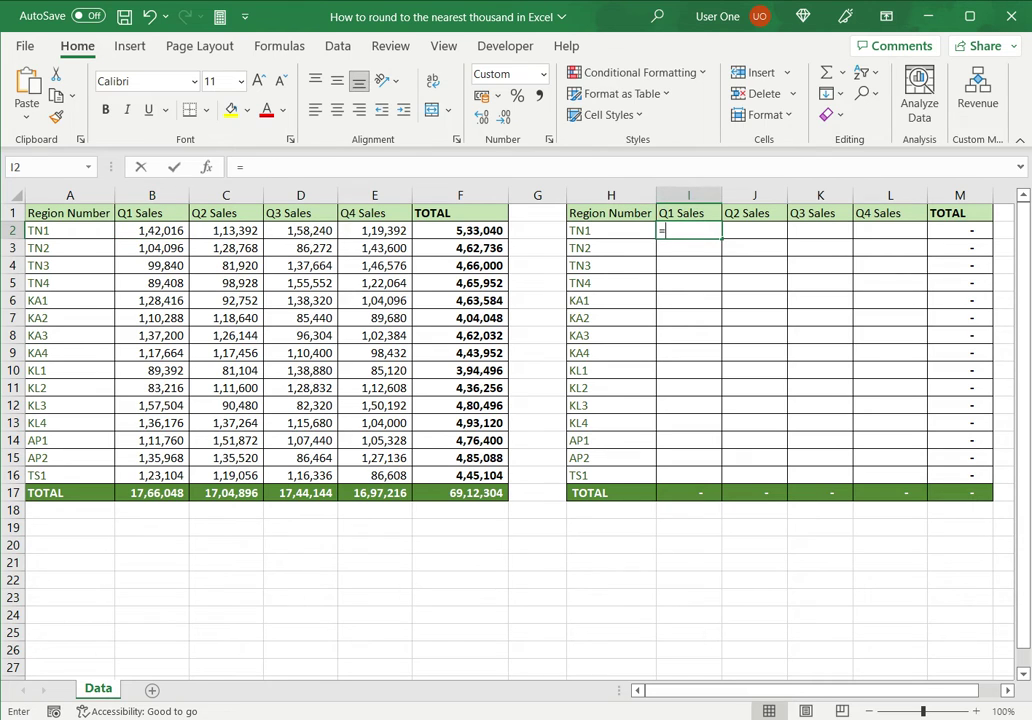
text(round()
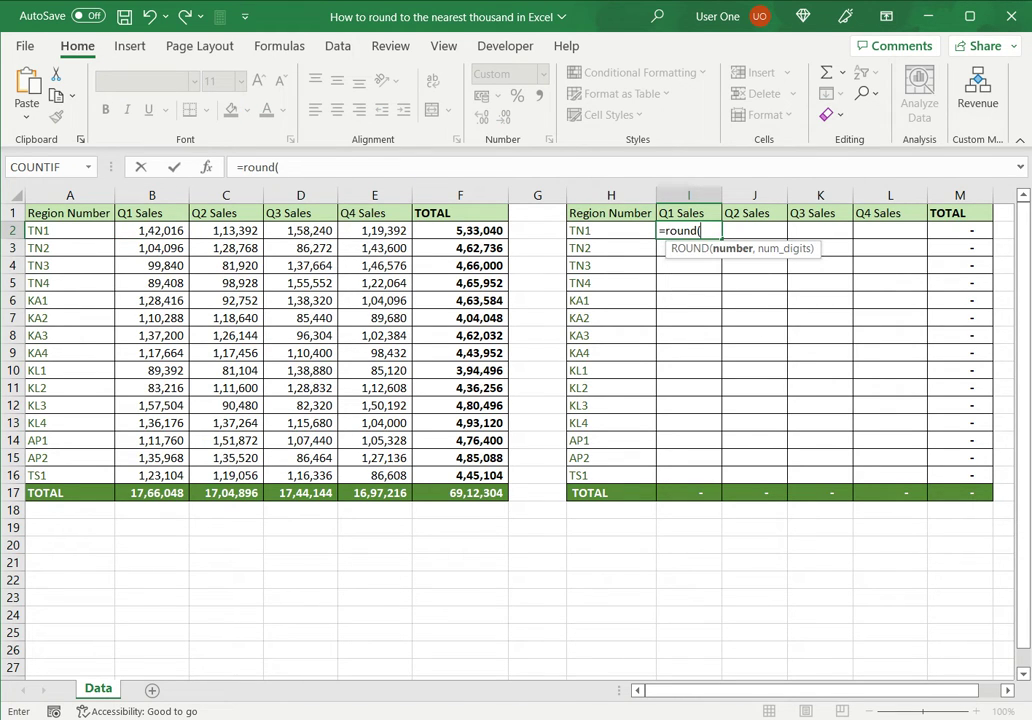
click(152, 230)
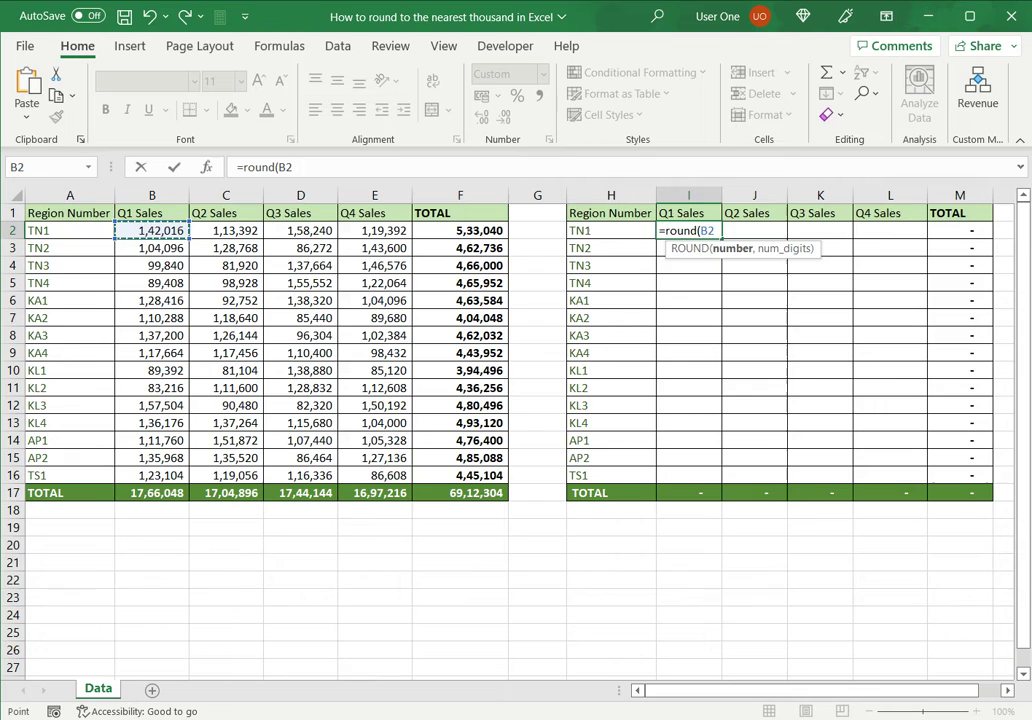
text(,)
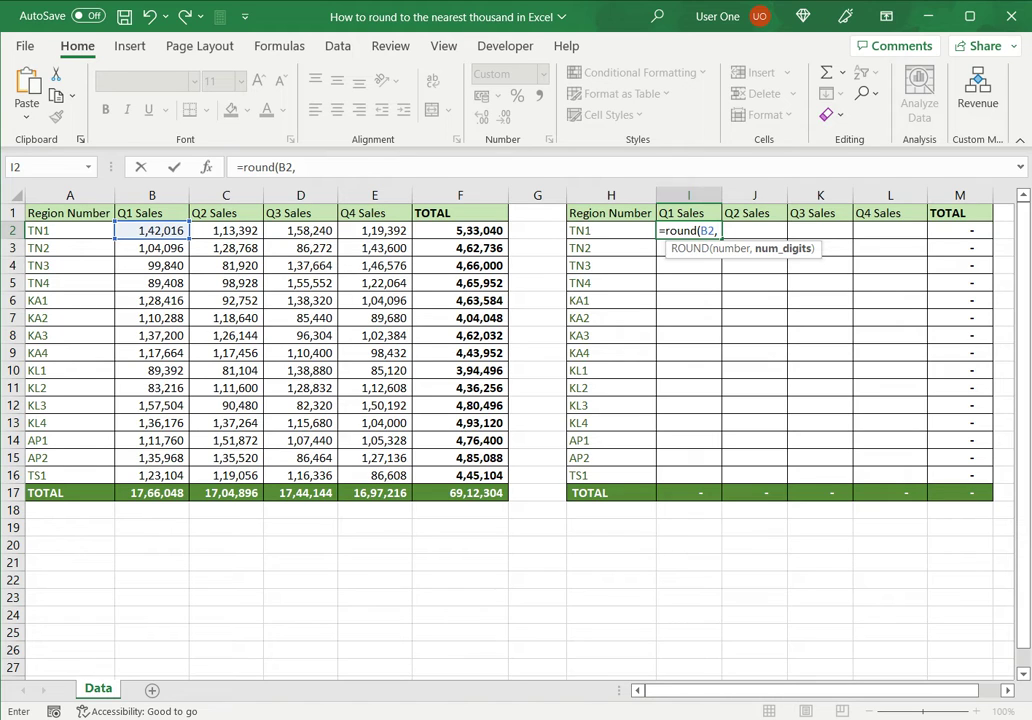
text(-3))
key(Return)
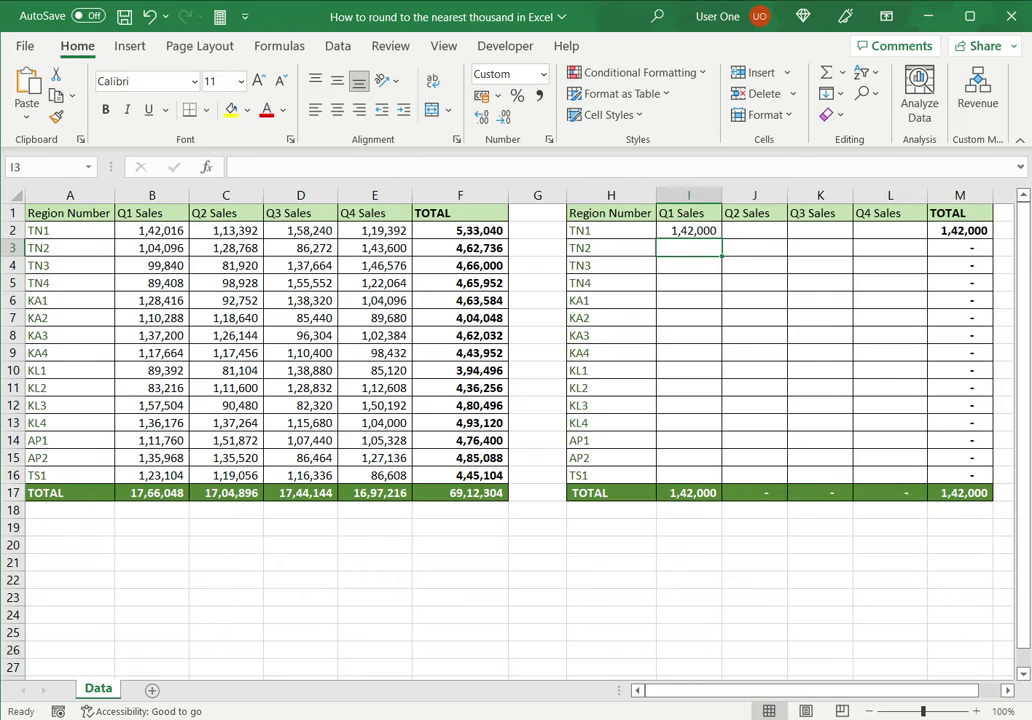
click(688, 230)
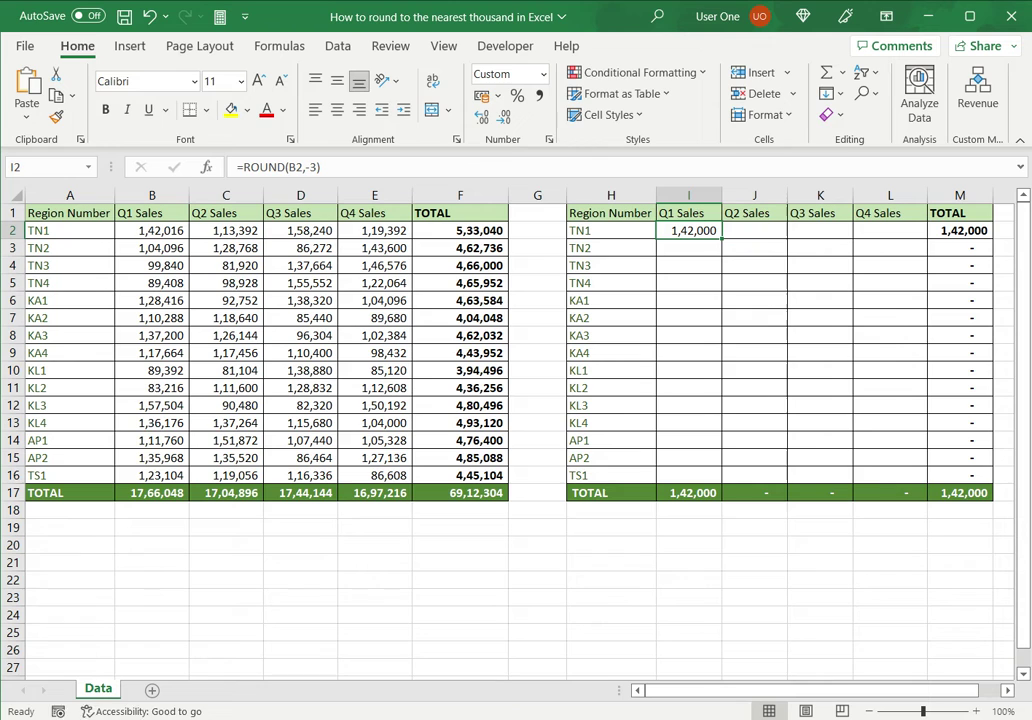
drag(721, 238, 718, 480)
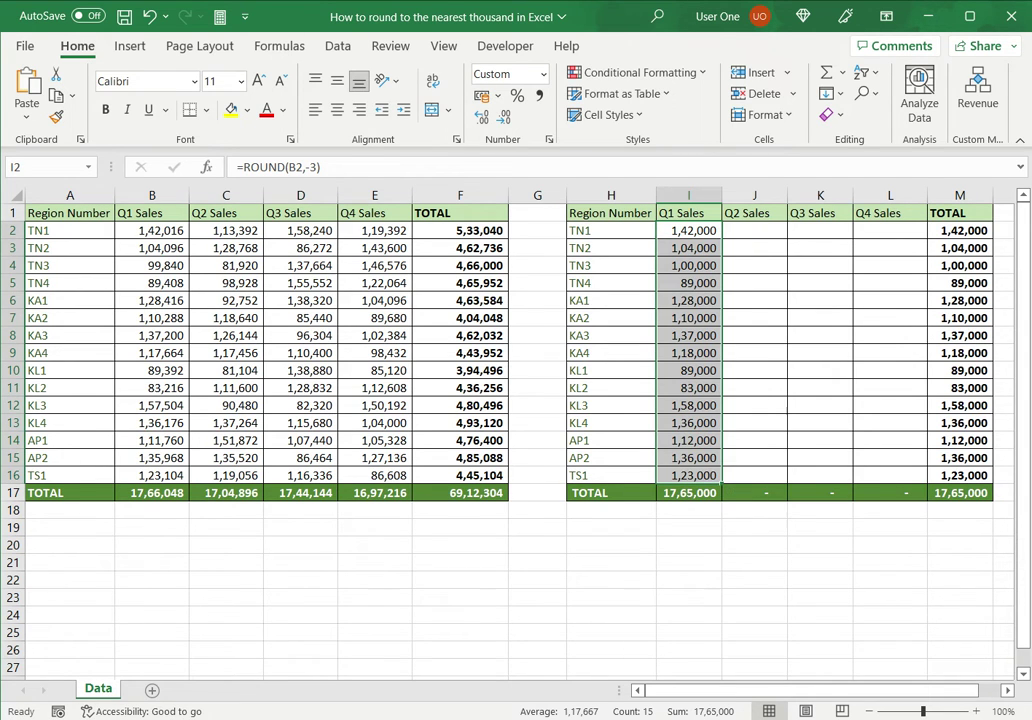
Enter =ROUNDUP(C2,-3) in J2 for TN1's Q2 Sales and fill the formula down to J16.
click(754, 230)
text(=roundup)
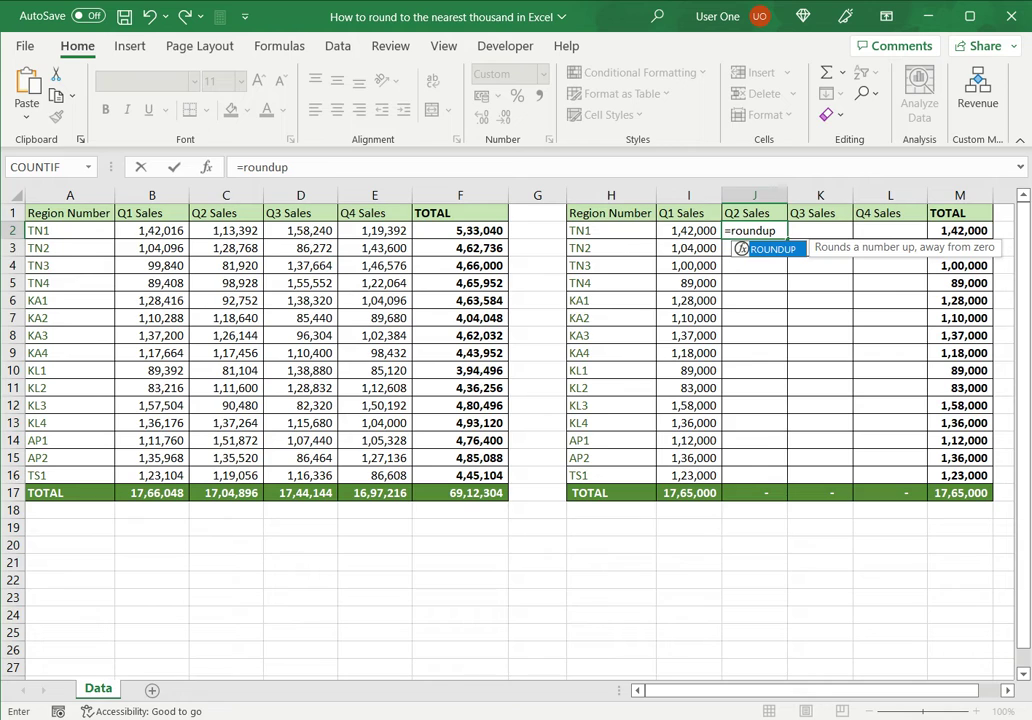
text((C2,)
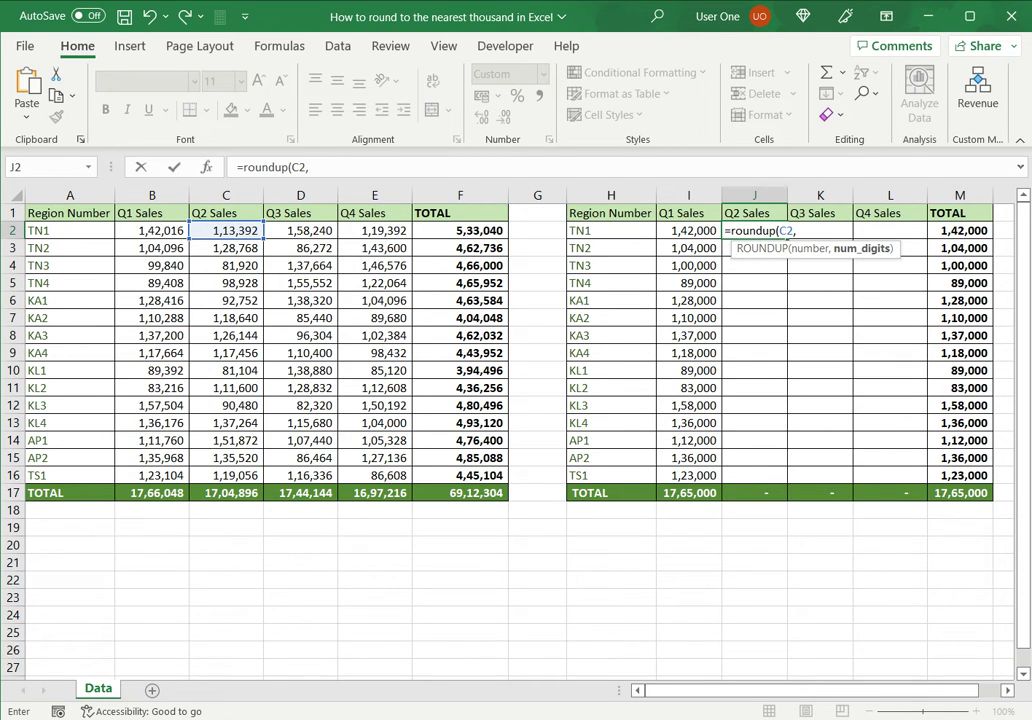
text(-3))
key(Return)
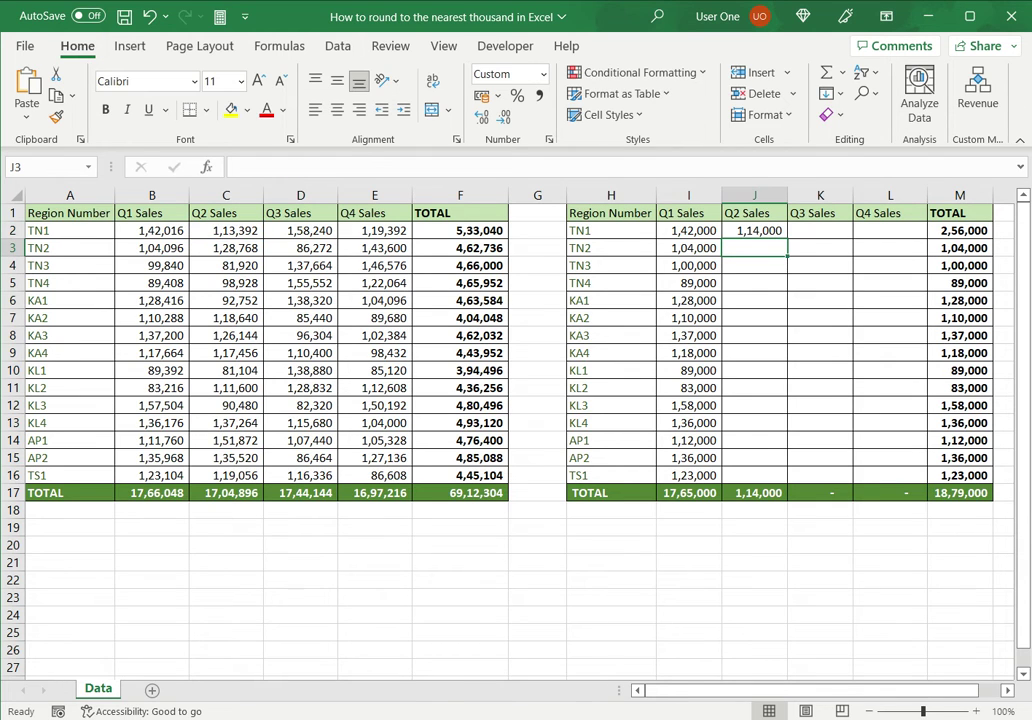
click(754, 230)
drag(787, 239, 787, 483)
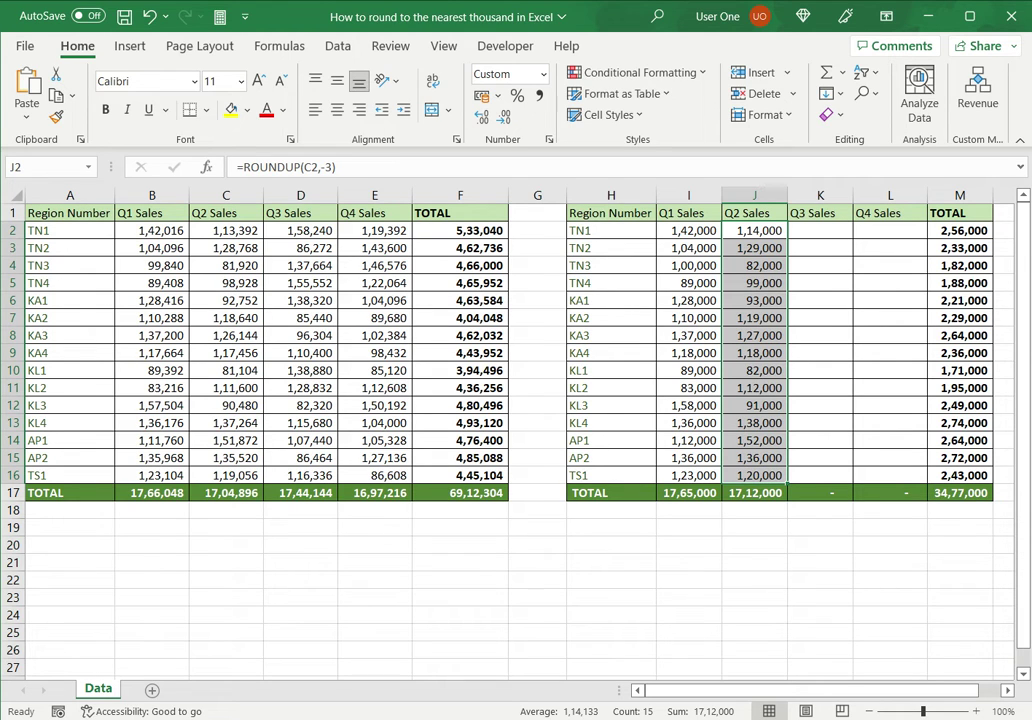
Enter =ROUNDDOWN(D2,-3) in K2 for TN1's Q3 Sales and fill the formula down to K16.
click(820, 230)
text(=roundd)
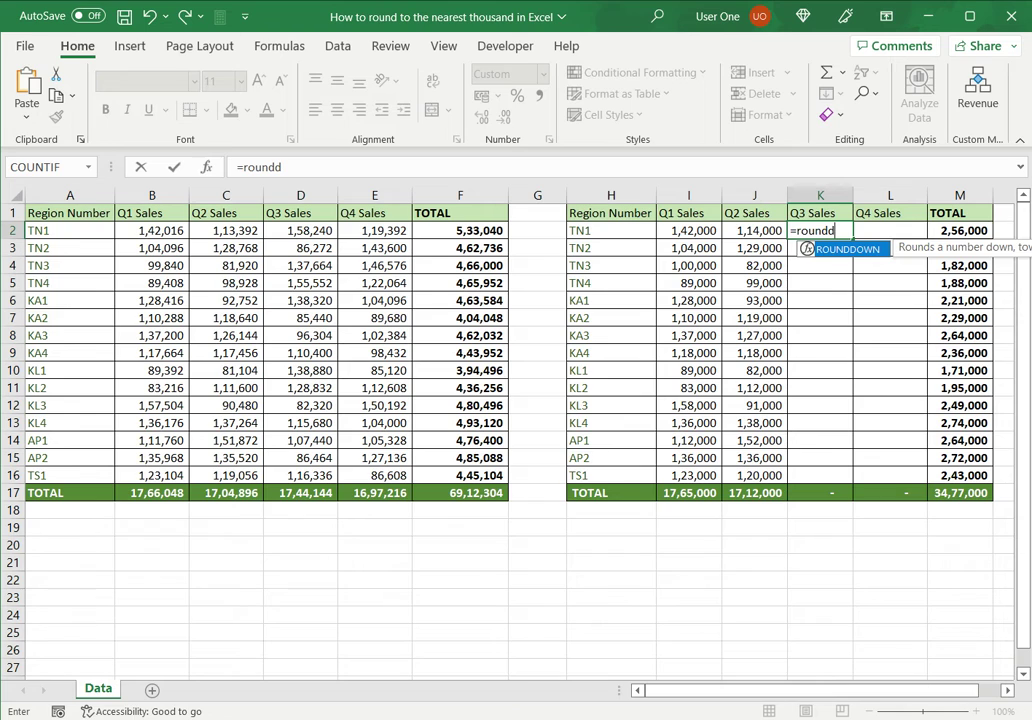
text(own()
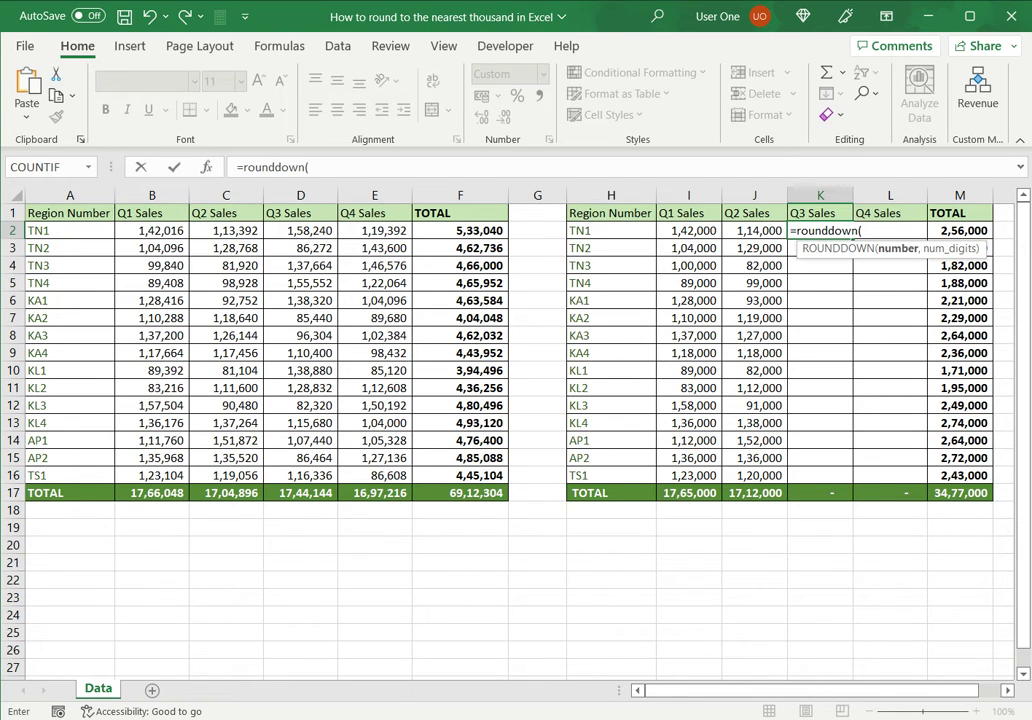
click(300, 230)
text(,)
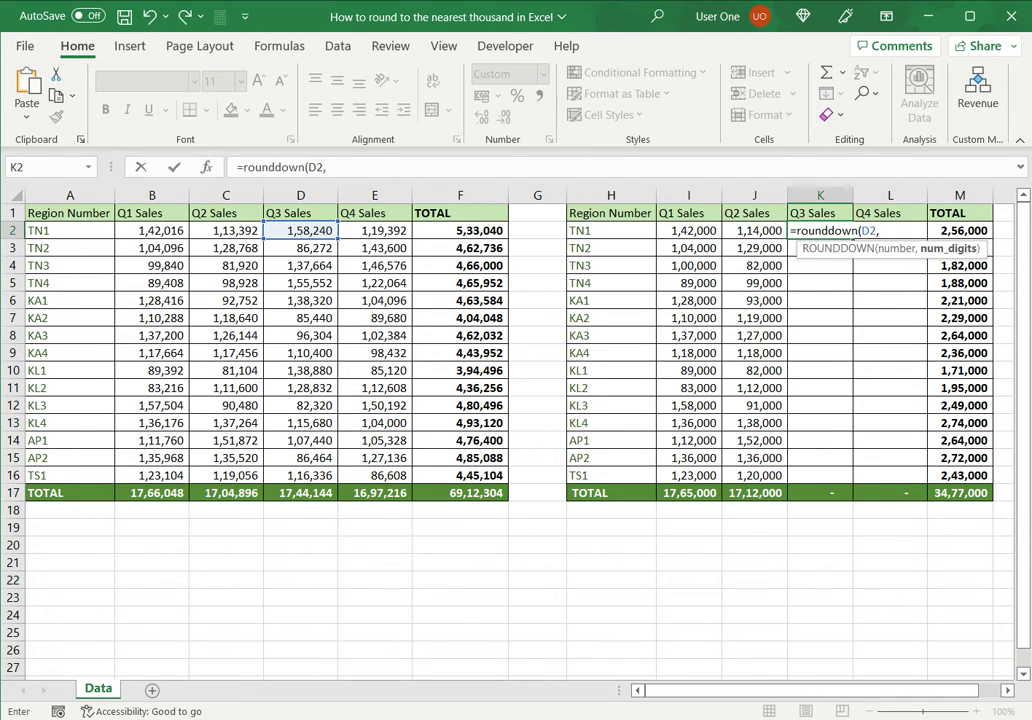
text(-3))
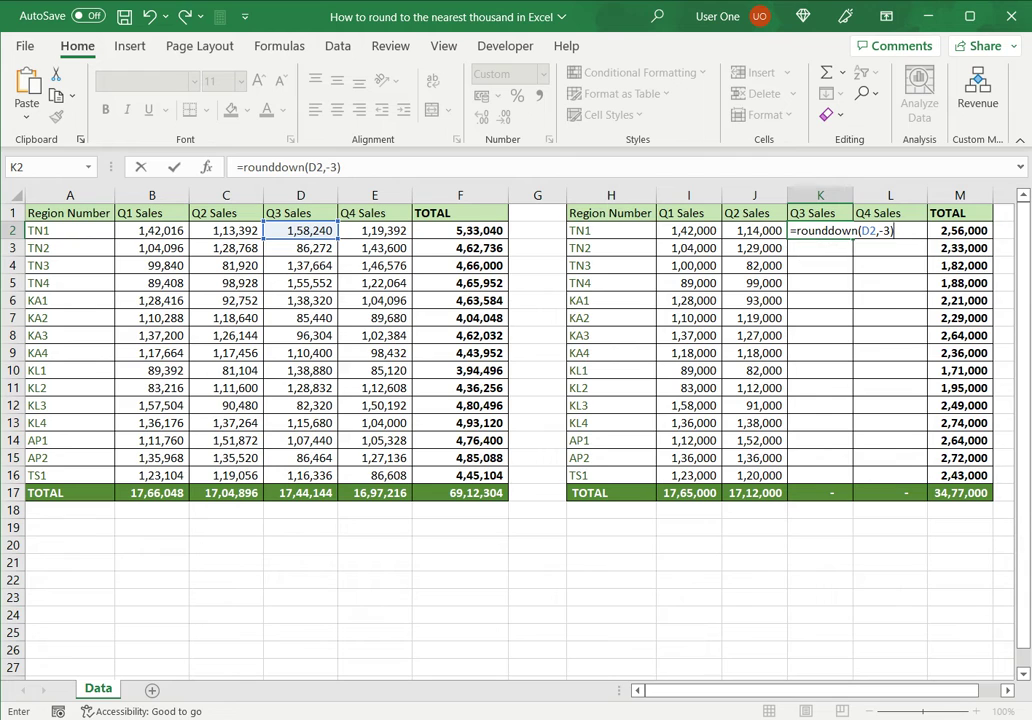
key(Return)
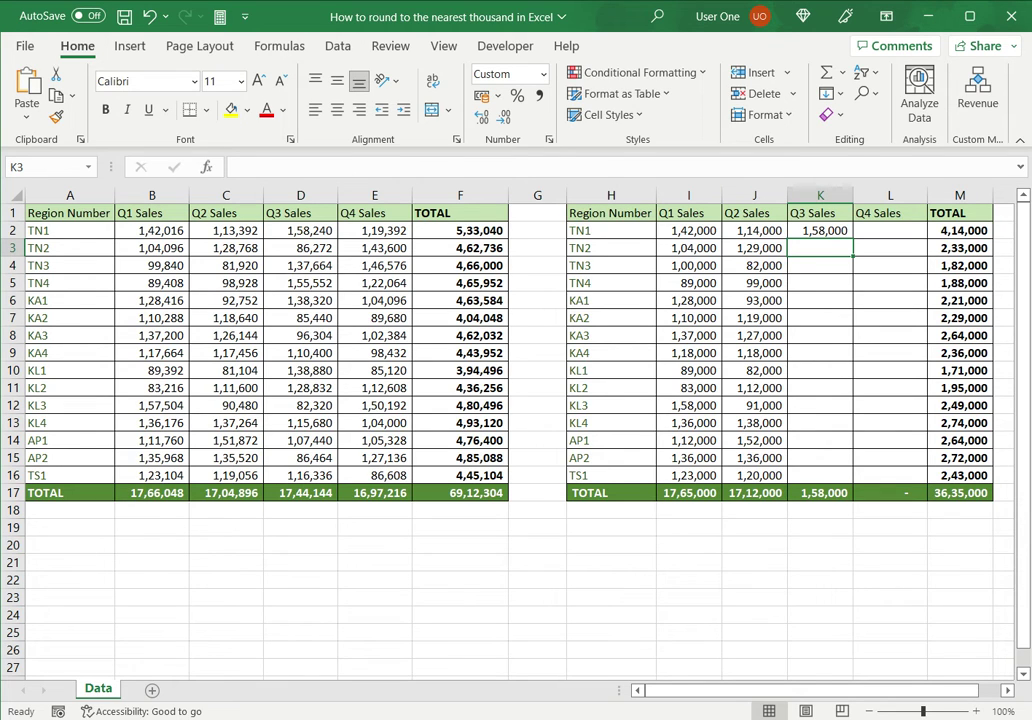
click(820, 230)
drag(853, 239, 850, 478)
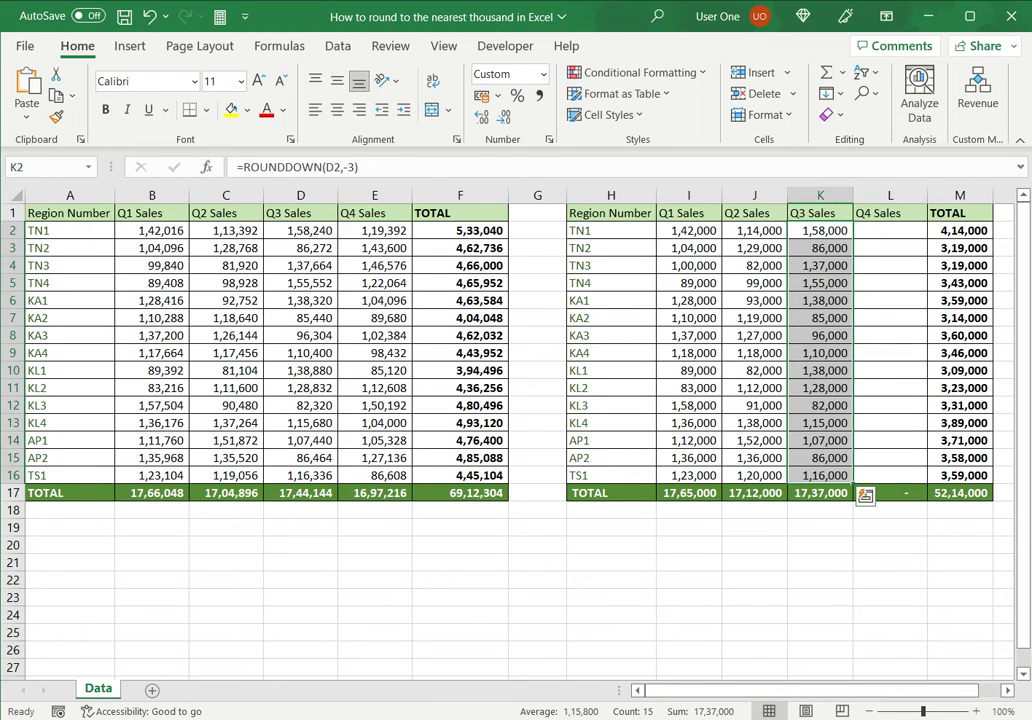
Enter =MROUND(E2,1000) in L2 for TN1's Q4 Sales and fill the formula down to L16.
click(889, 230)
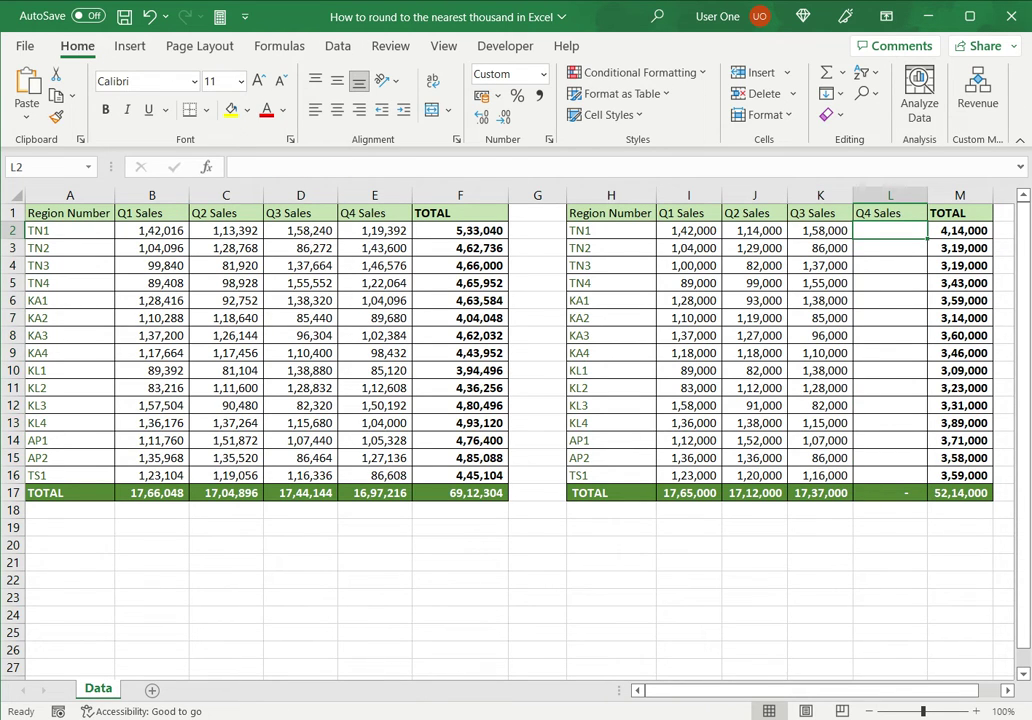
text(=mround)
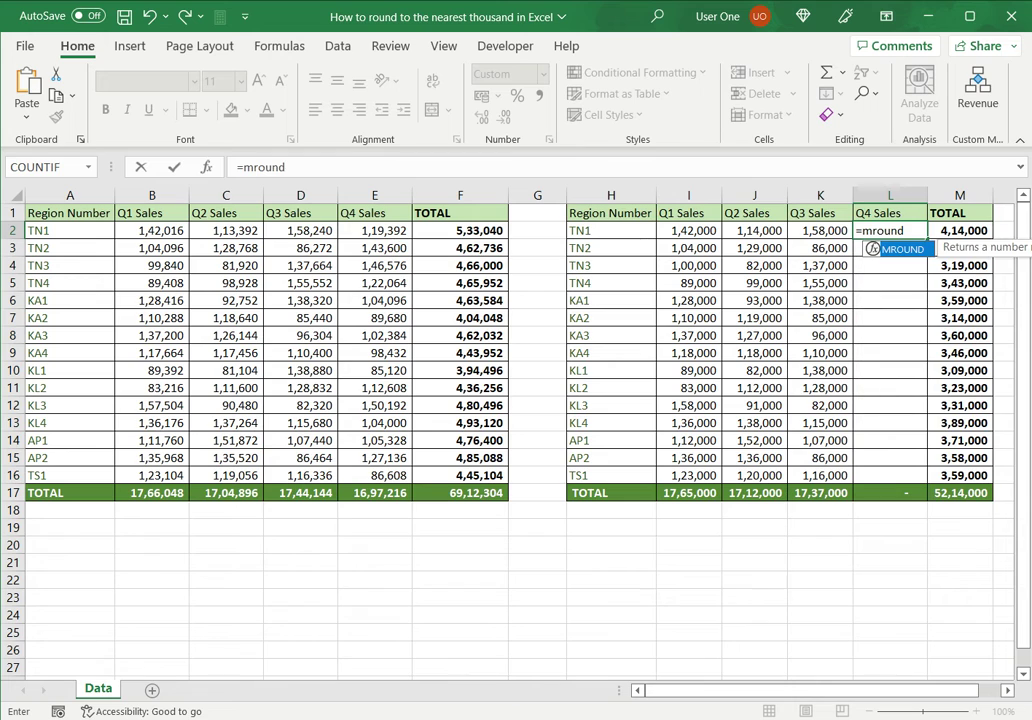
text(()
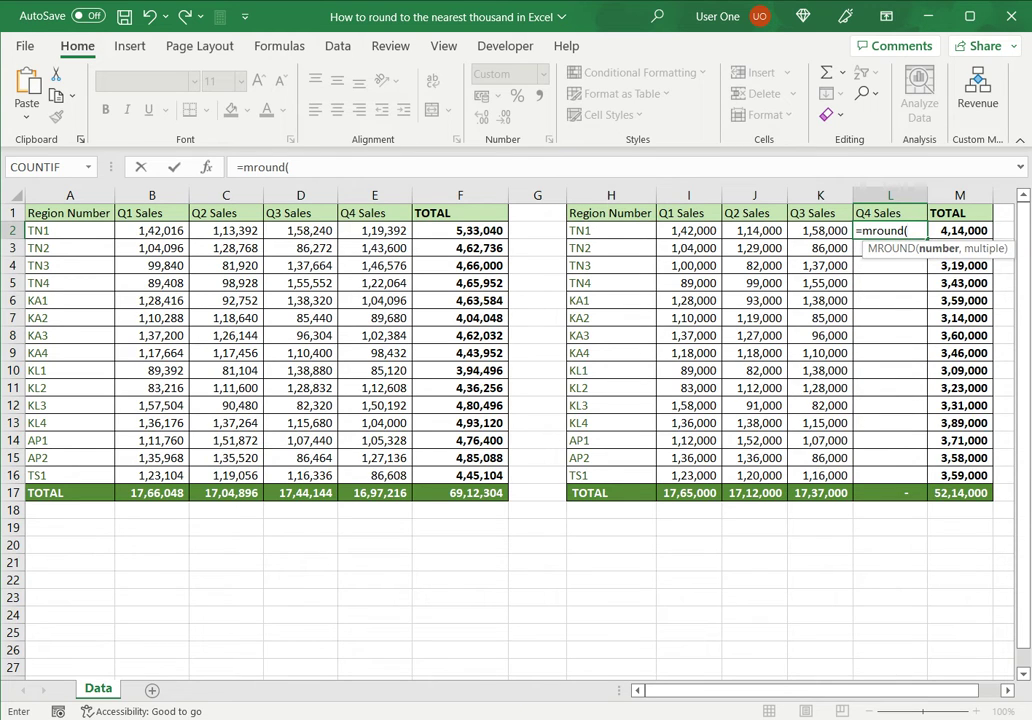
click(374, 230)
text(,)
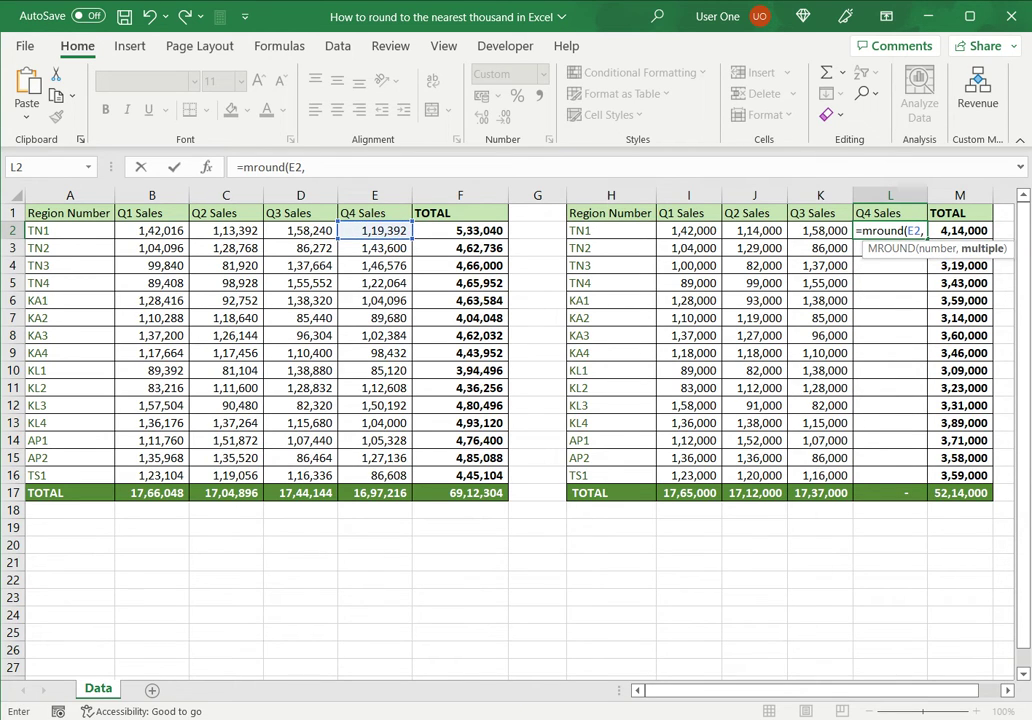
text(1000)
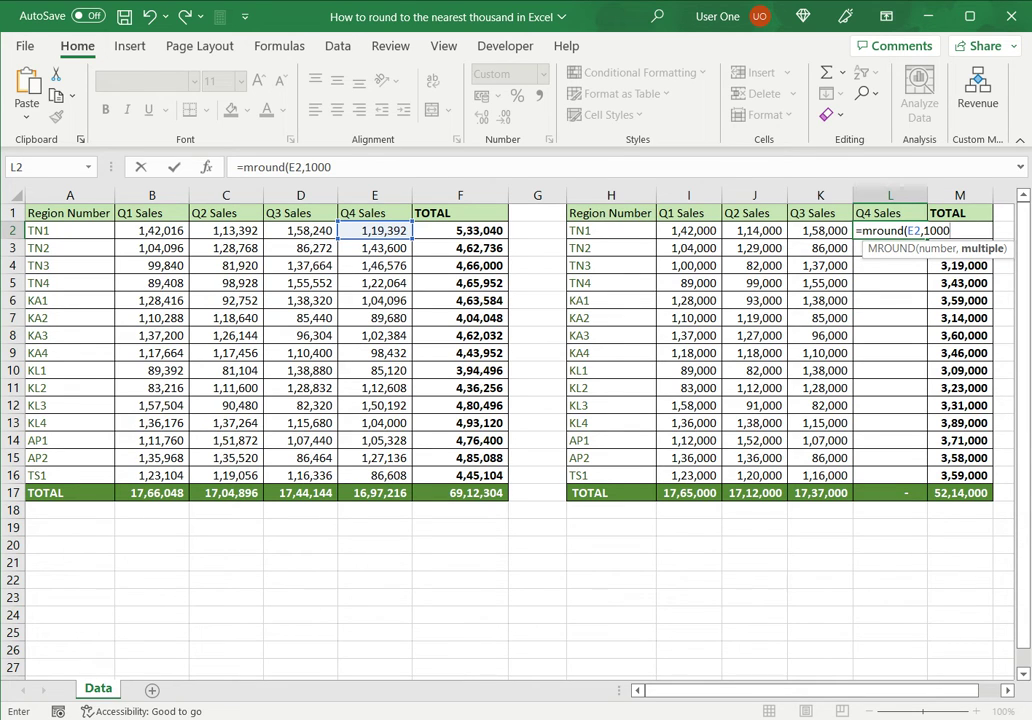
text())
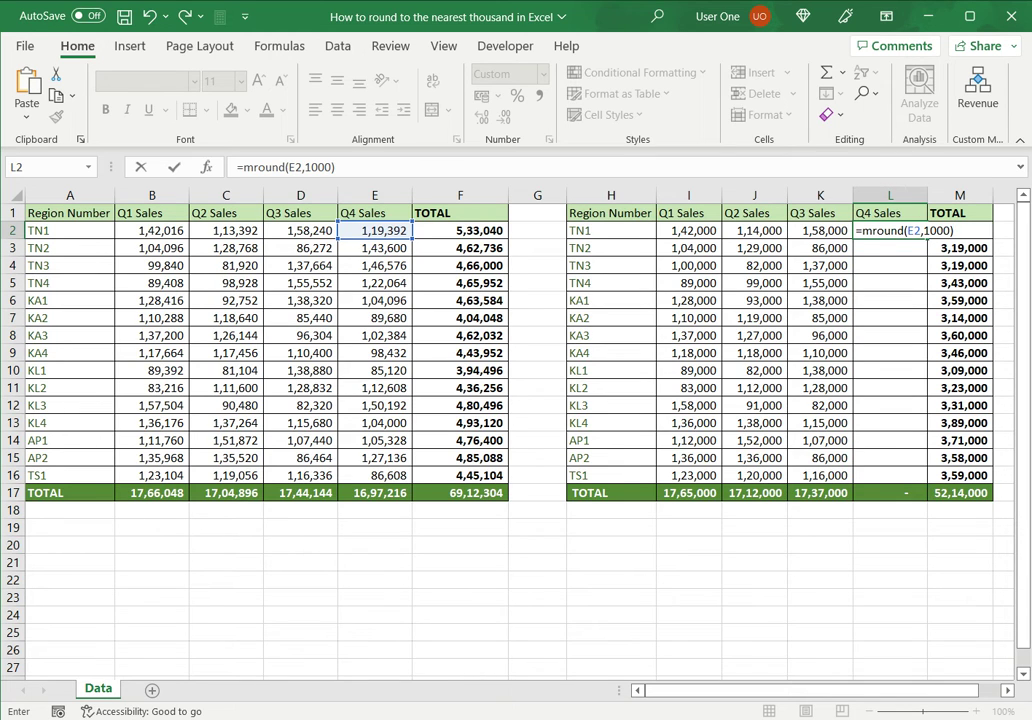
key(Return)
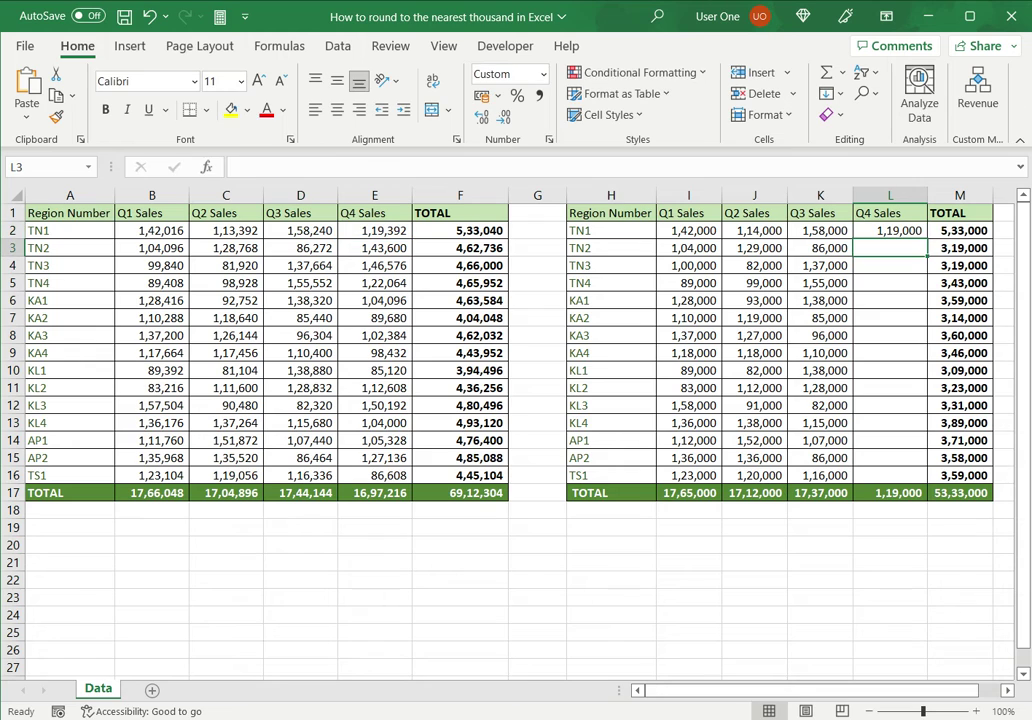
click(889, 230)
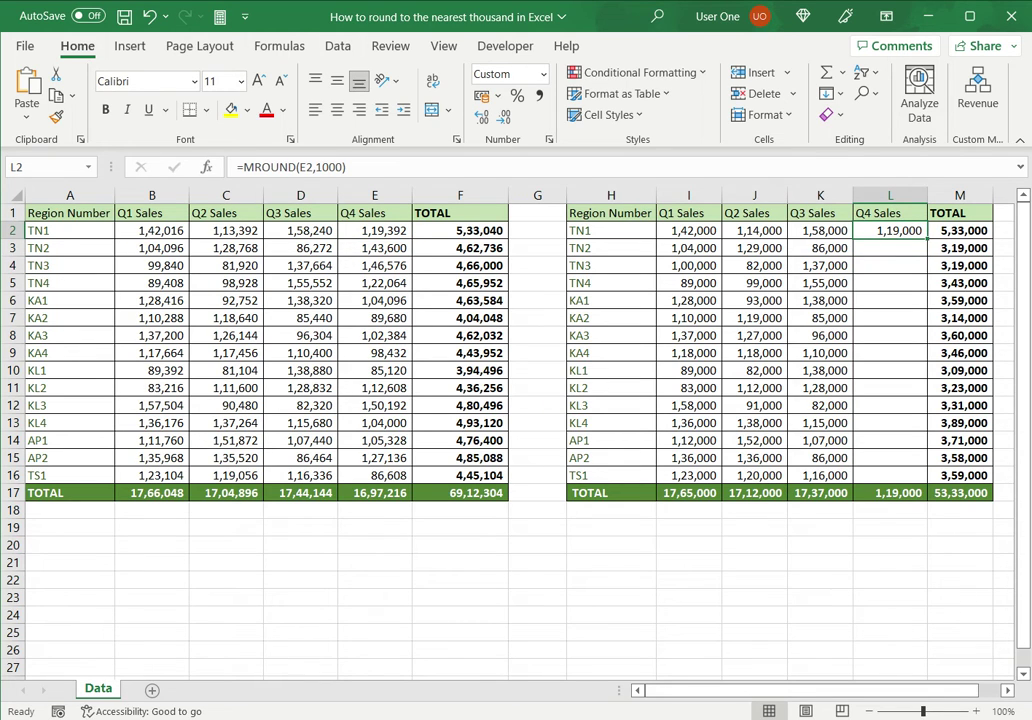
drag(926, 239, 926, 484)
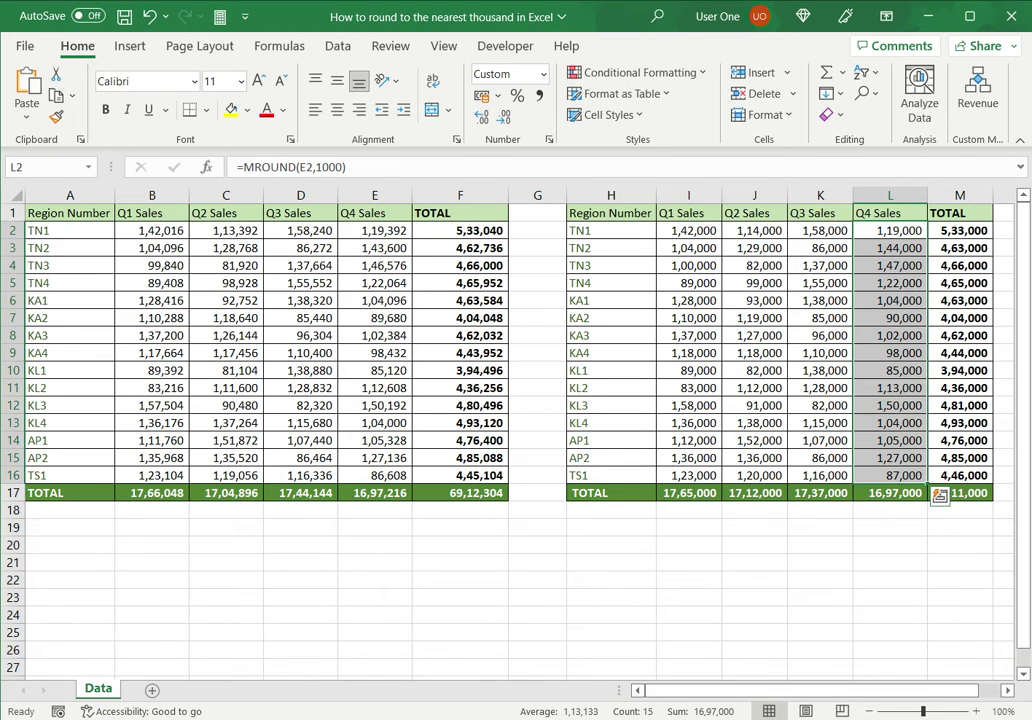
Compare the rounding formula in I2 with the original Q1 Sales value in B2.
click(688, 230)
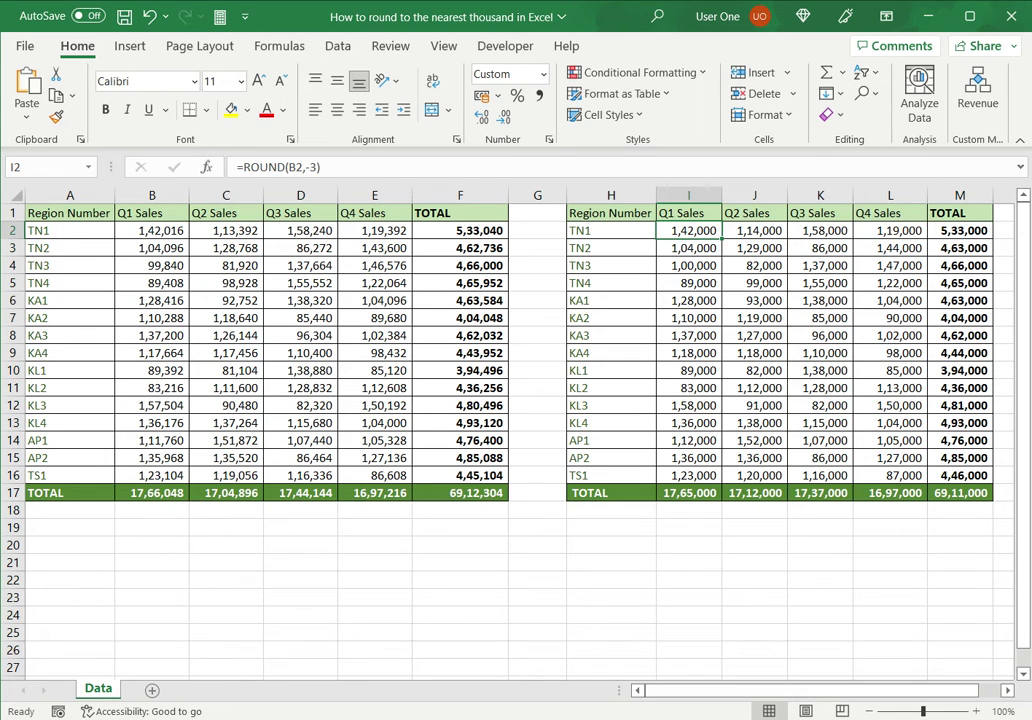
click(151, 230)
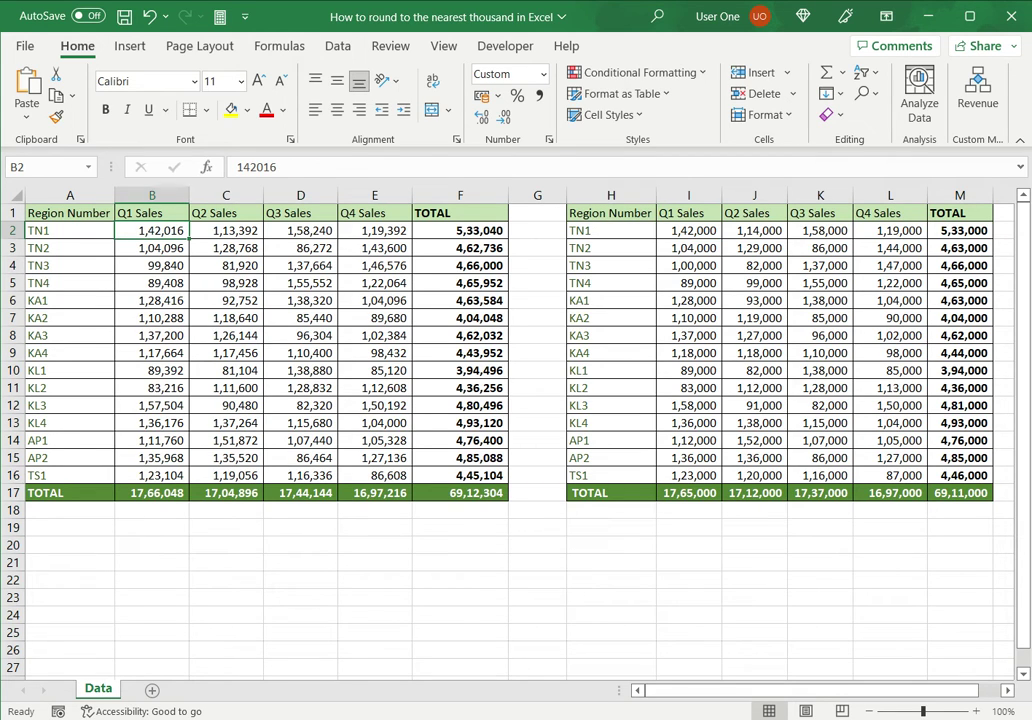
click(688, 230)
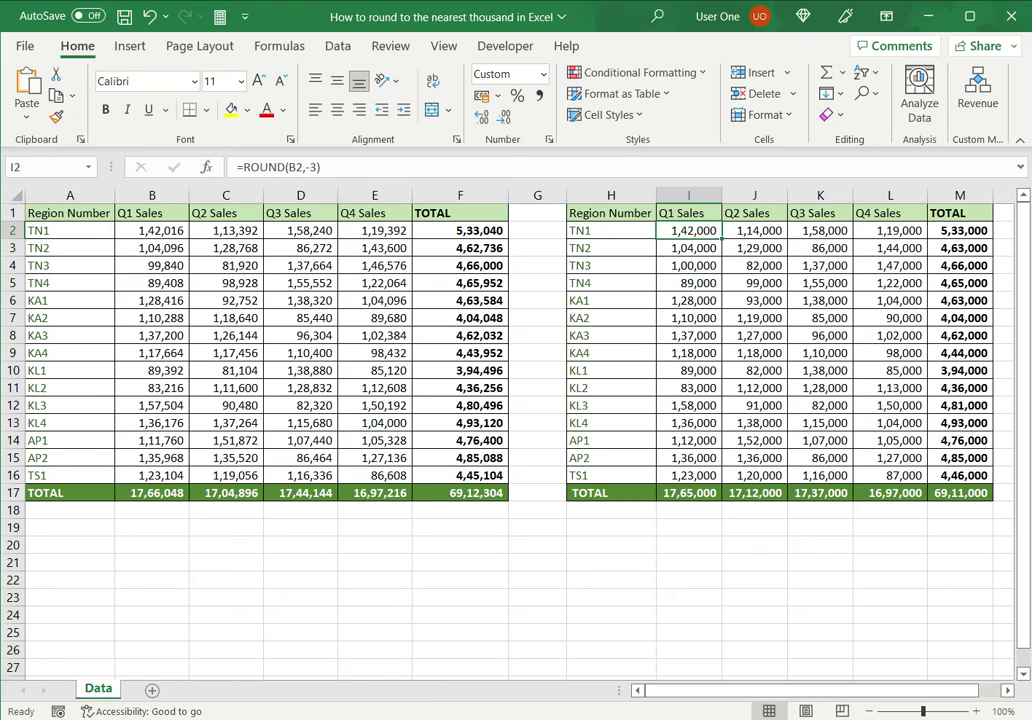
click(152, 230)
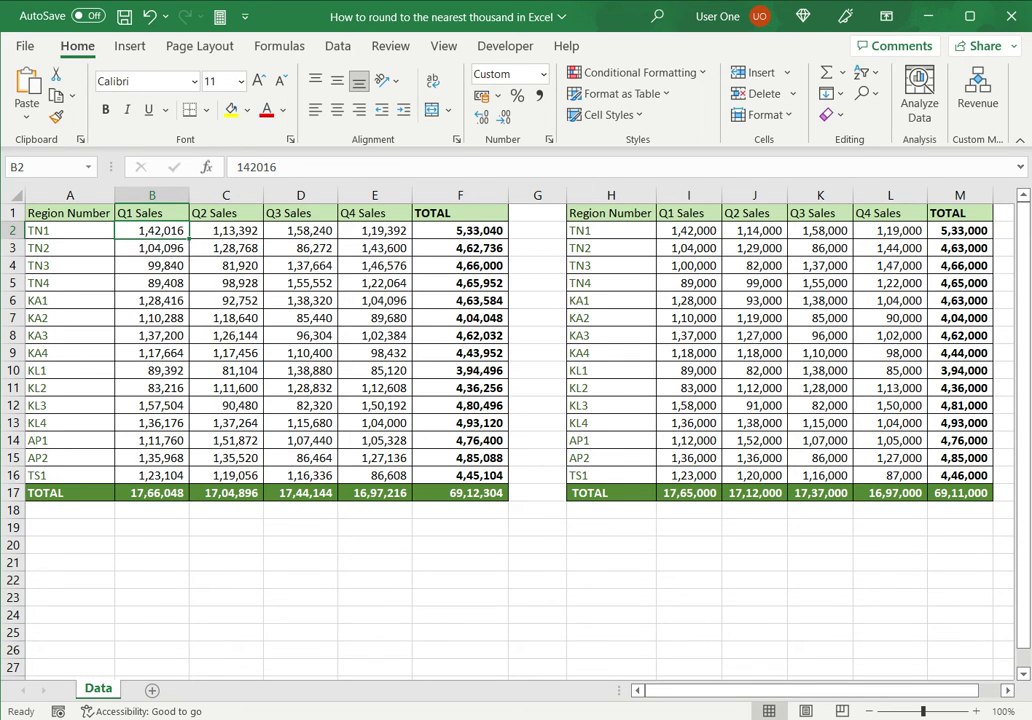
click(688, 230)
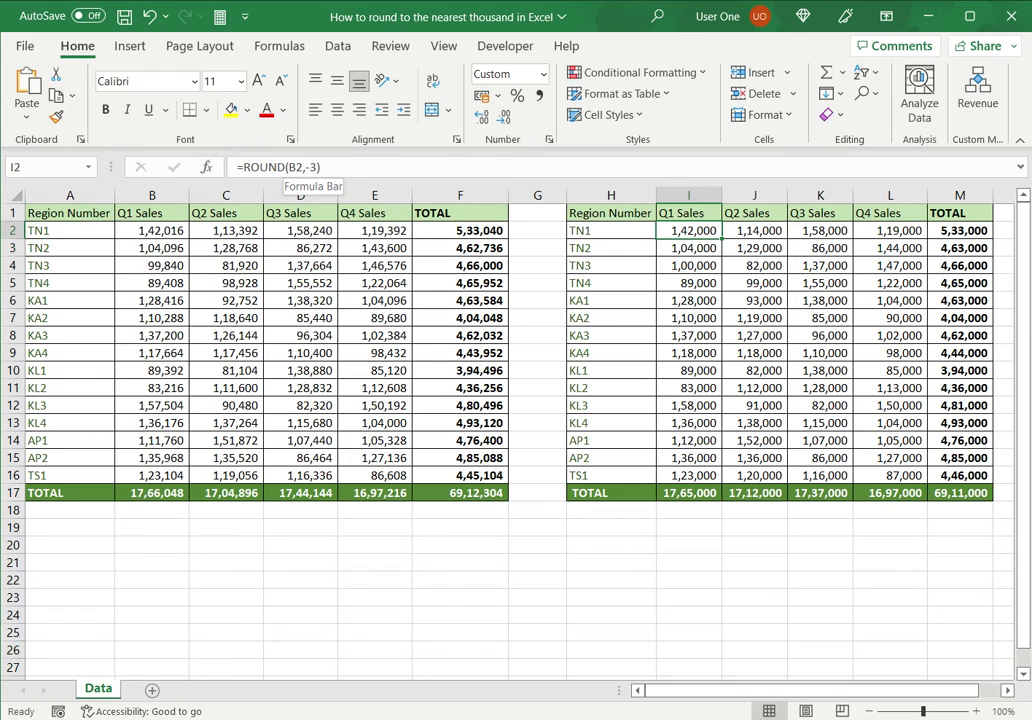
click(152, 230)
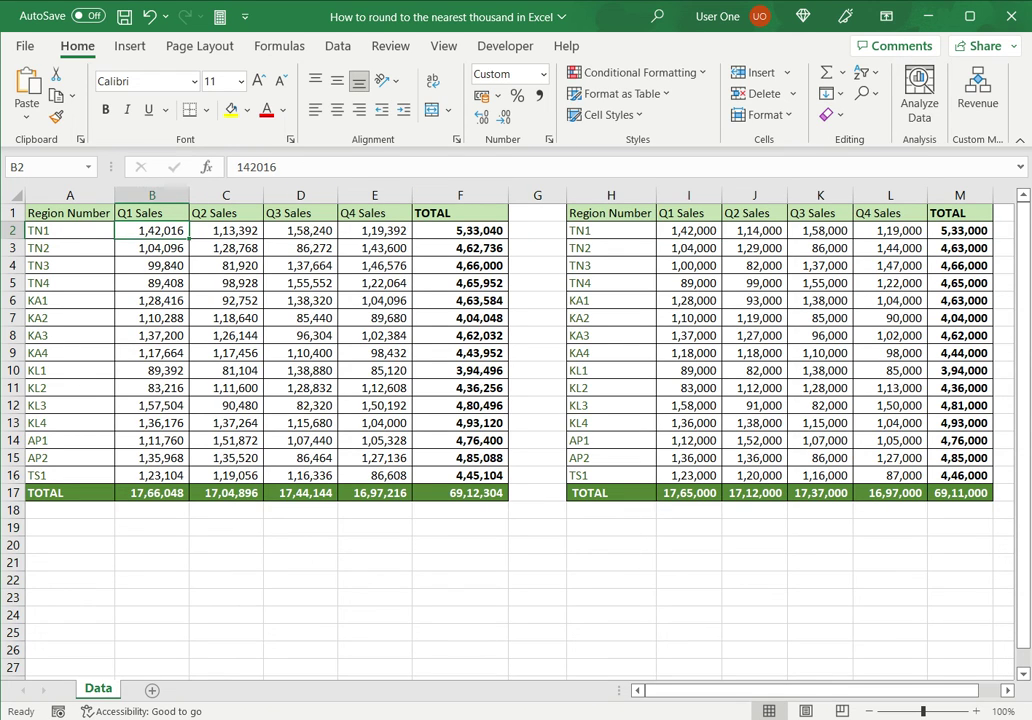